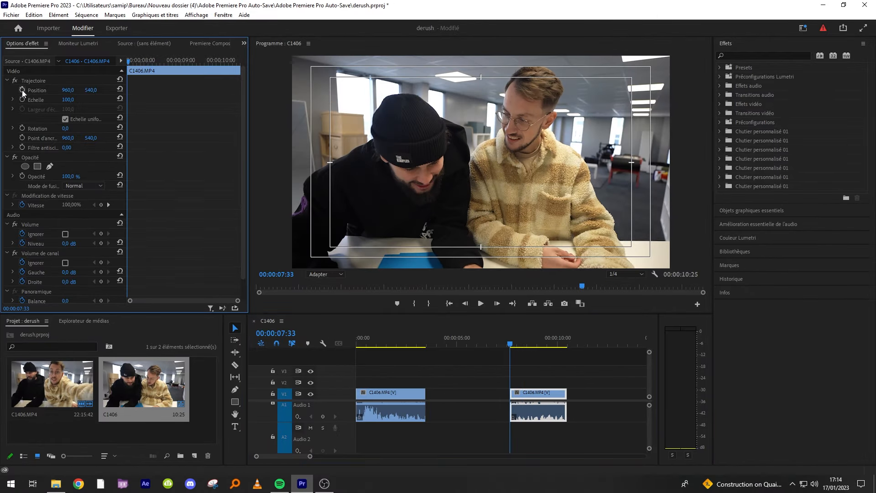
- Animate a zoom-out on the second clip with Position and Scale keyframes, going from about 112,6 at its start to 100 at its end
{"action": "left_click", "coordinate": [22, 89]}
{"action": "left_click_drag", "start_coordinate": [128, 89], "coordinate": [284, 93]}
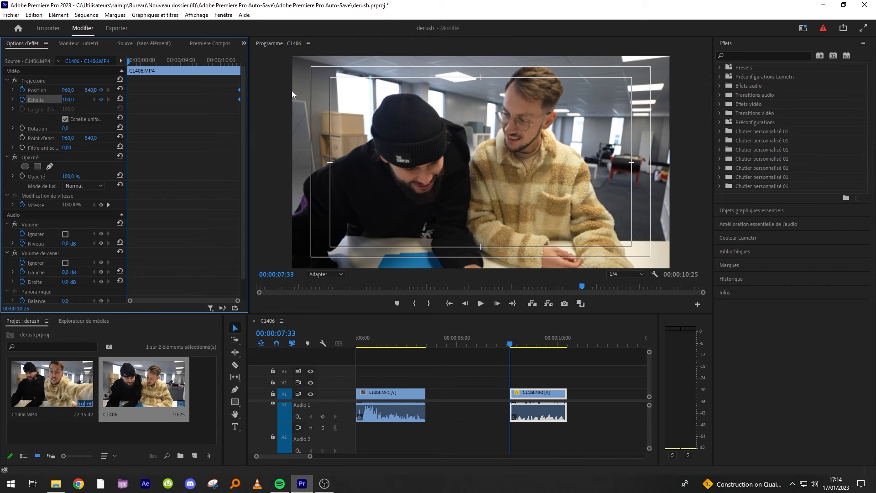
{"action": "left_click", "coordinate": [47, 81]}
{"action": "left_click_drag", "start_coordinate": [292, 162], "coordinate": [270, 162]}
{"action": "left_click_drag", "start_coordinate": [366, 133], "coordinate": [369, 135]}
{"action": "left_click_drag", "start_coordinate": [416, 159], "coordinate": [415, 158]}
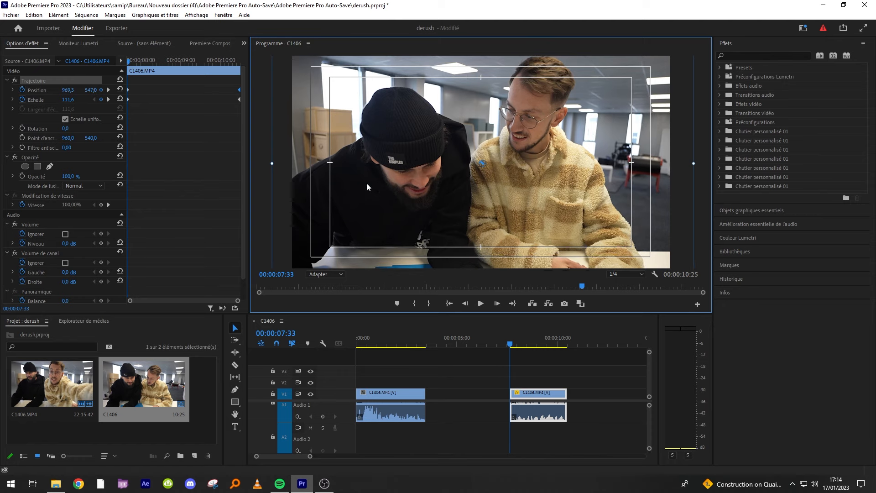
{"action": "left_click", "coordinate": [13, 99]}
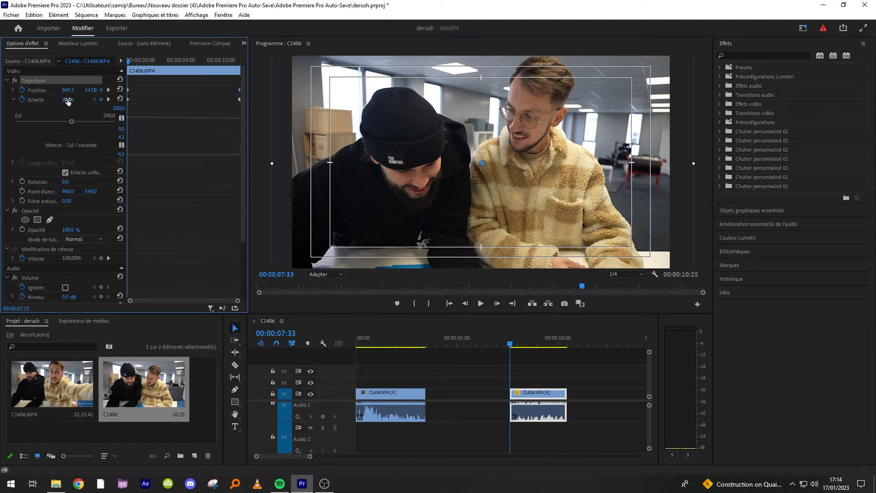
{"action": "mouse_move", "coordinate": [71, 122]}
{"action": "left_mouse_down"}
{"action": "mouse_move", "coordinate": [64, 122]}
{"action": "mouse_move", "coordinate": [72, 122]}
{"action": "left_mouse_up"}
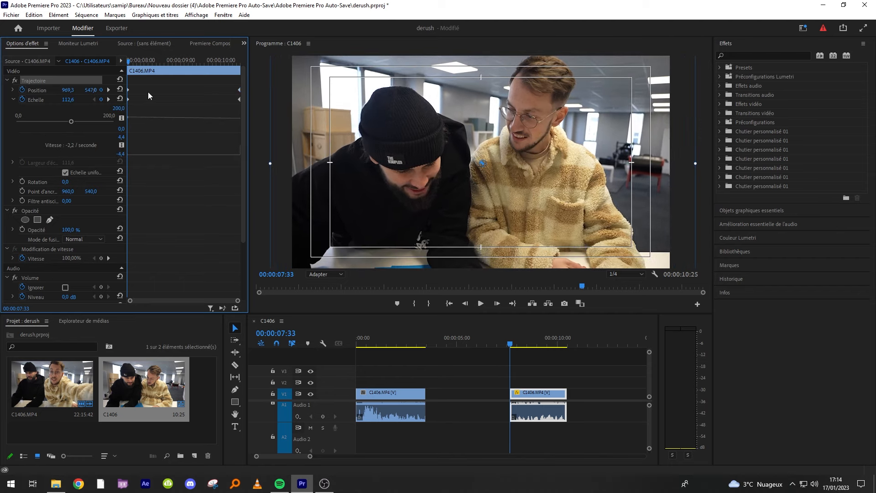
- Play back the zoom-out on the second clip
{"action": "left_click", "coordinate": [571, 364]}
{"action": "key", "text": "space"}
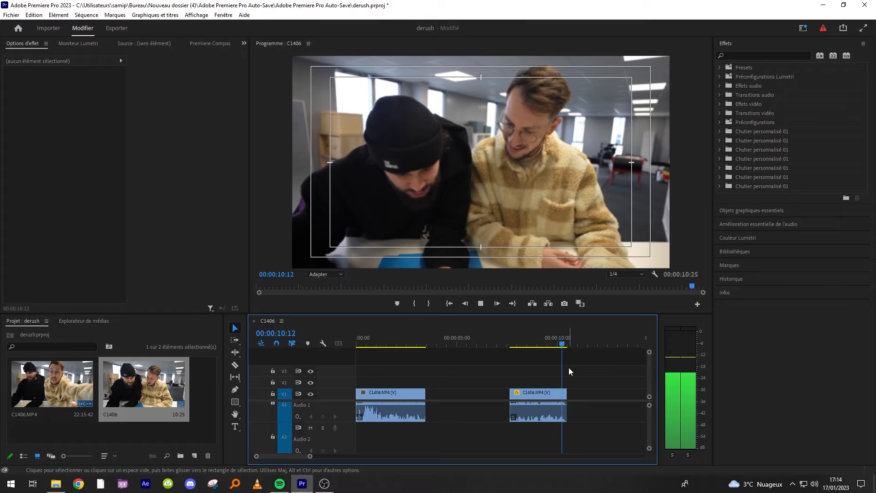
{"action": "key", "text": "space"}
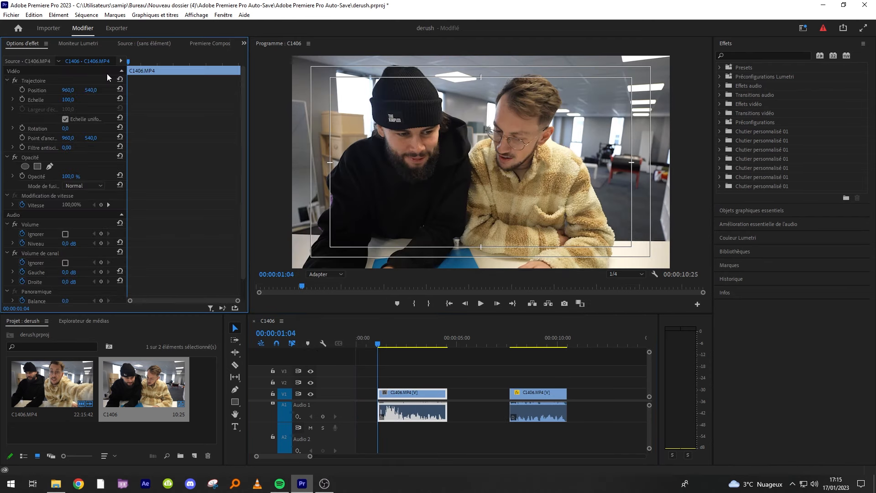
- Keyframe a zoom-in on the first clip from 100 at its start to a scale of about 110,9 at 00:00:02:41, reframing the shot
{"action": "left_click", "coordinate": [22, 99]}
{"action": "left_click_drag", "start_coordinate": [166, 62], "coordinate": [183, 62]}
{"action": "left_click", "coordinate": [42, 99]}
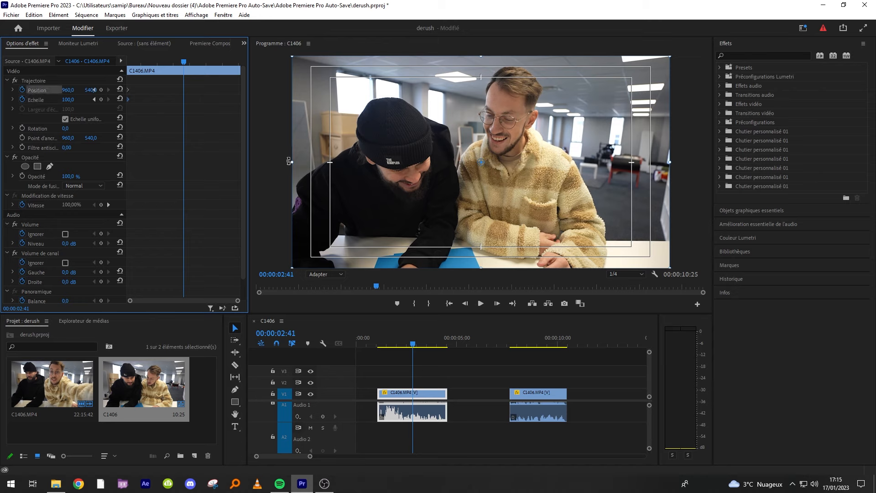
{"action": "left_click_drag", "start_coordinate": [291, 162], "coordinate": [325, 158]}
{"action": "right_click", "coordinate": [455, 187]}
{"action": "left_click", "coordinate": [190, 177]}
- Apply Progressif temporal interpolation to all the Position and Scale keyframes of the zoom-in
{"action": "left_click_drag", "start_coordinate": [198, 104], "coordinate": [98, 86]}
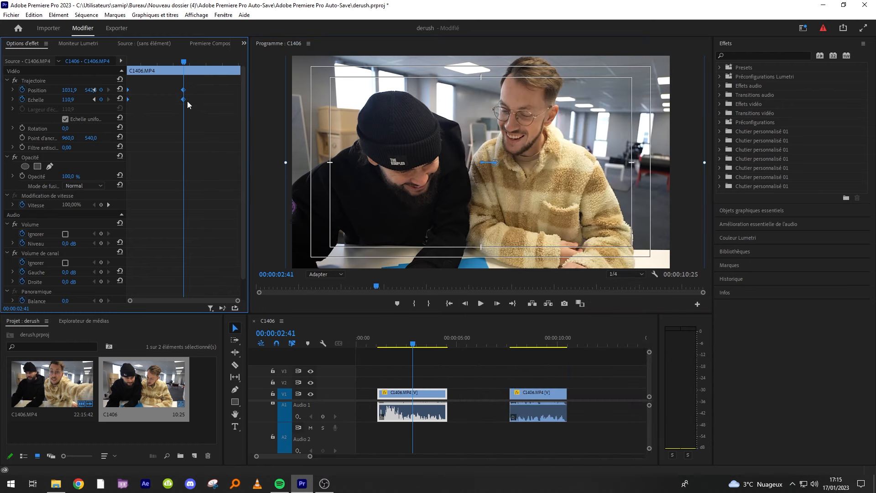
{"action": "right_click", "coordinate": [184, 102]}
{"action": "mouse_move", "coordinate": [246, 175]}
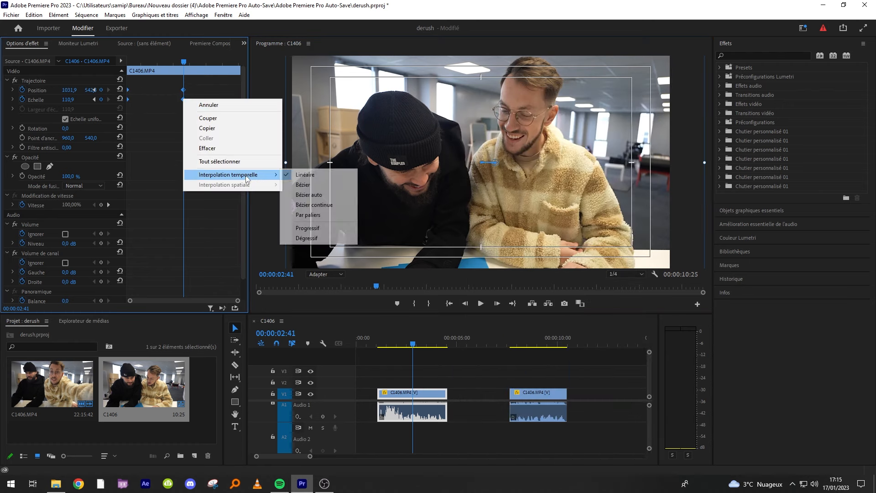
{"action": "left_click", "coordinate": [335, 228]}
- Preview the eased zoom-in and examine the speed graphs of Scale and Position
{"action": "left_click", "coordinate": [386, 342]}
{"action": "key", "text": "space"}
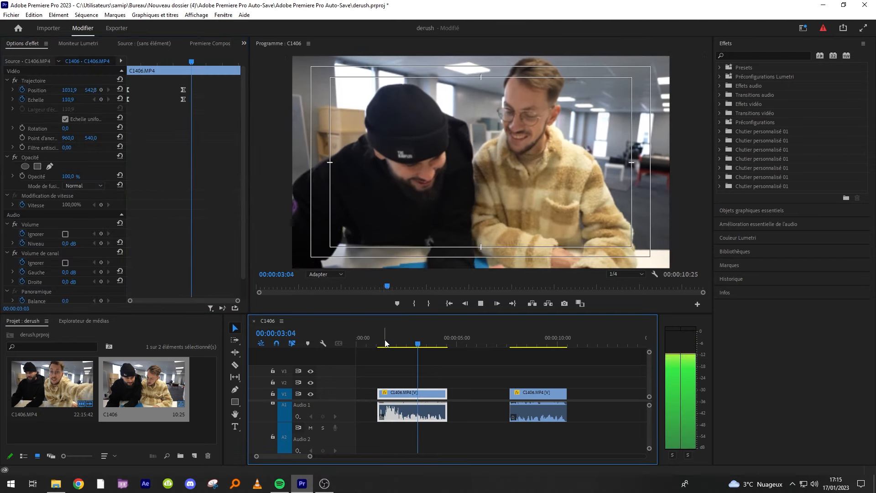
{"action": "key", "text": "space"}
{"action": "left_click", "coordinate": [13, 100]}
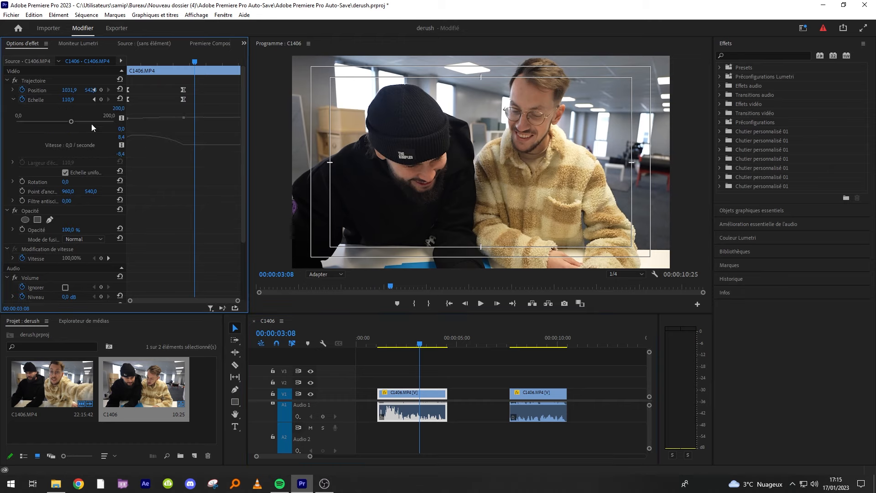
{"action": "left_click", "coordinate": [13, 89]}
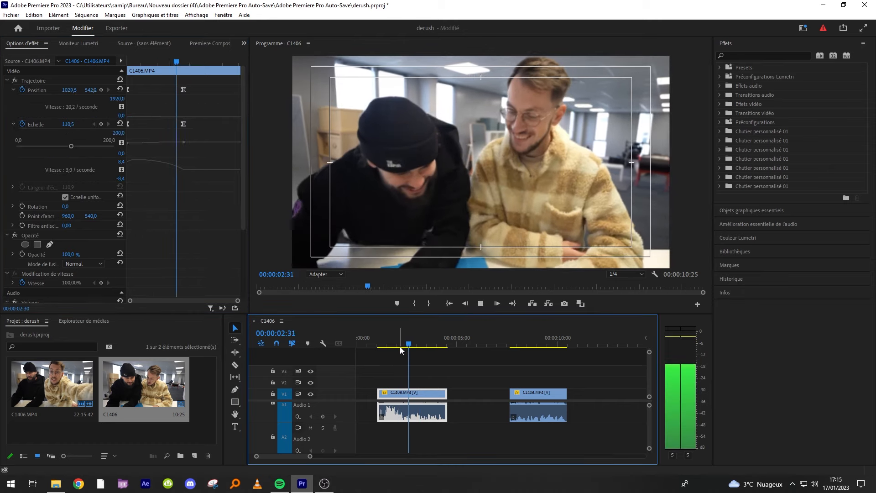
{"action": "key", "text": "space"}
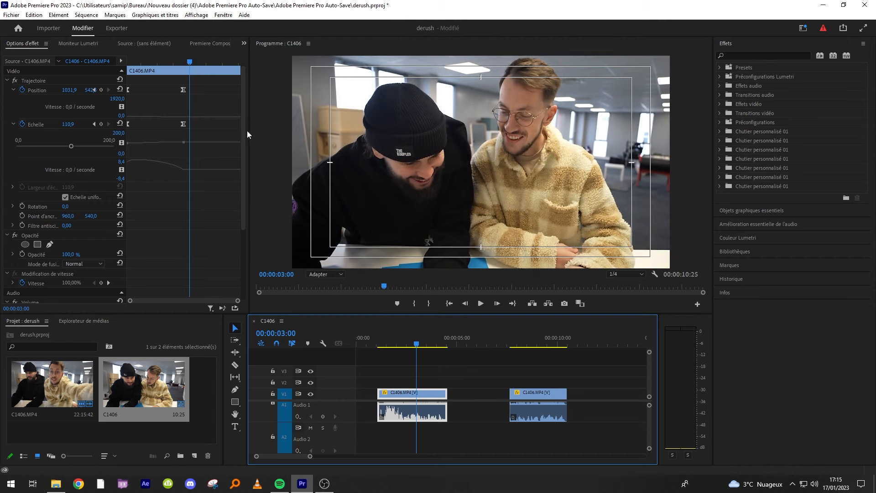
- Change the temporal interpolation of the zoom-in's ending Position and Scale keyframes to Linéaire
{"action": "left_click_drag", "start_coordinate": [165, 76], "coordinate": [195, 125]}
{"action": "right_click", "coordinate": [183, 124]}
{"action": "mouse_move", "coordinate": [256, 198]}
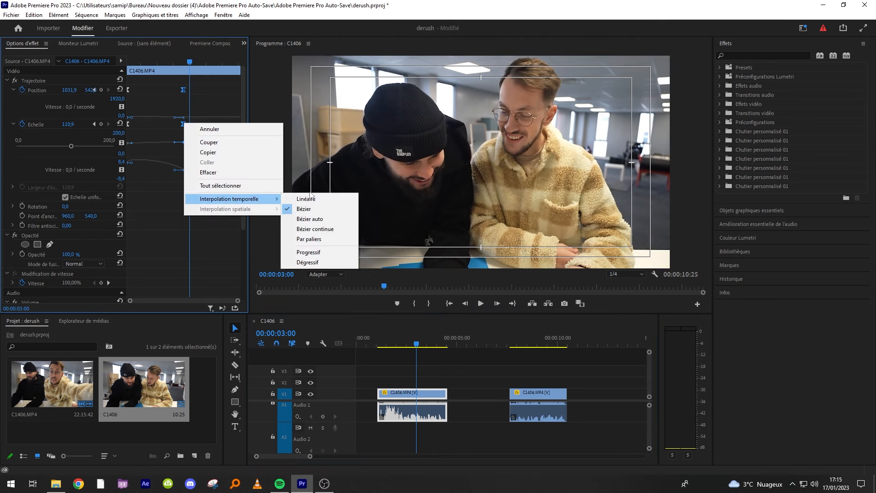
{"action": "left_click", "coordinate": [304, 198]}
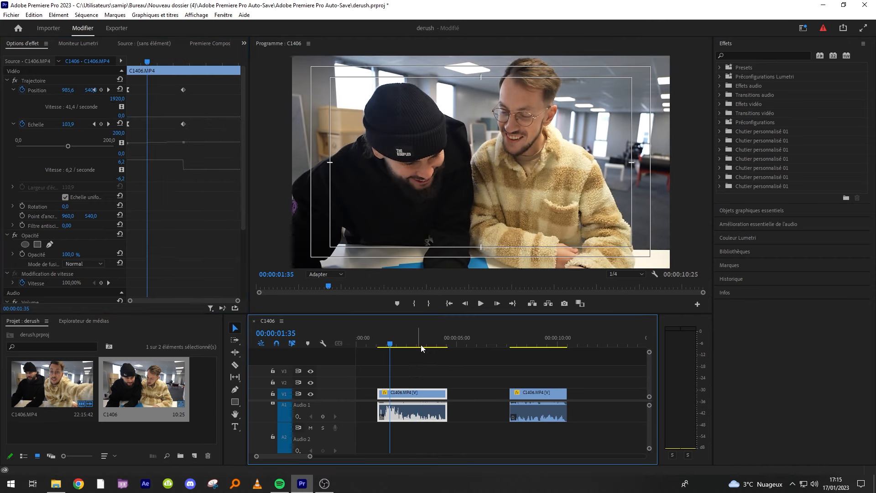
- Play back the zoom-in with the linear ending keyframes
{"action": "left_click", "coordinate": [429, 366]}
{"action": "key", "text": "space"}
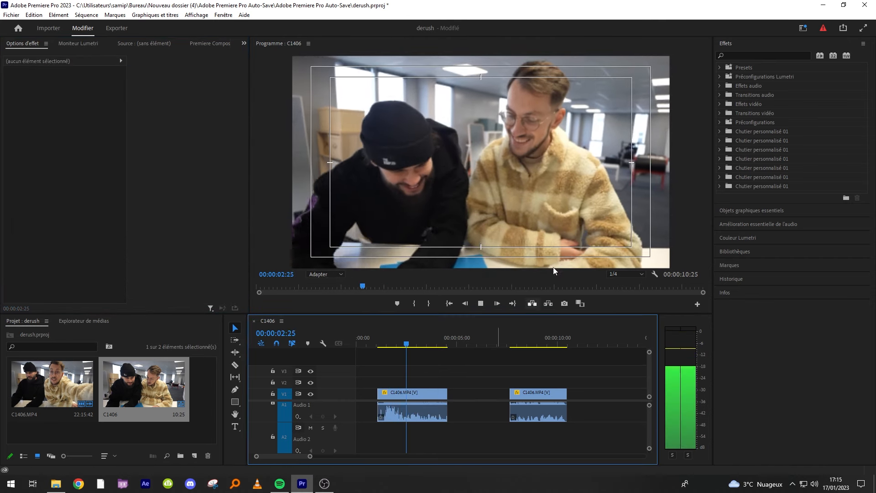
{"action": "key", "text": "space"}
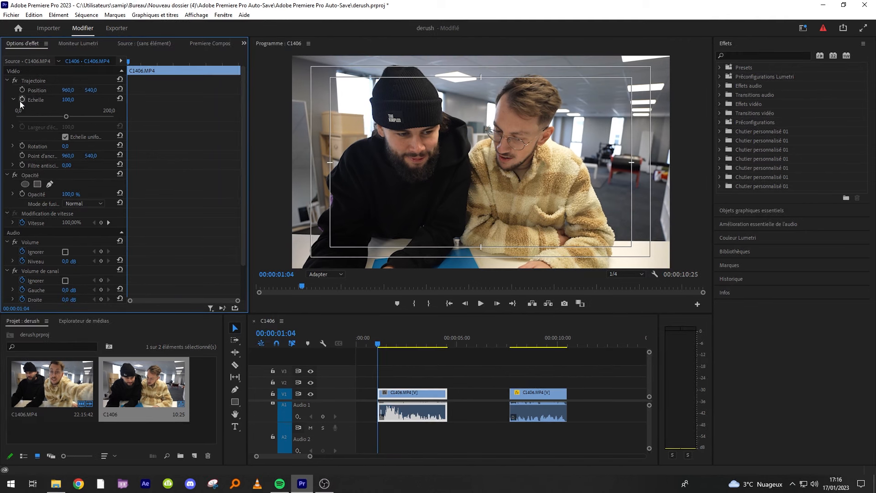
- Animate a zoom-out across the first clip, from scale about 109,9 and position about 1036,5, 579 at its start to 100 at its end
{"action": "left_click", "coordinate": [22, 99]}
{"action": "left_click_drag", "start_coordinate": [127, 90], "coordinate": [285, 102]}
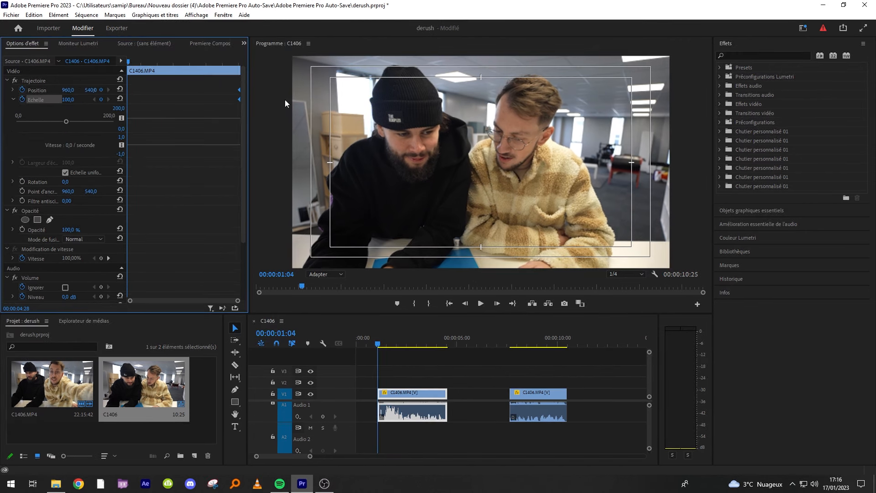
{"action": "left_click", "coordinate": [35, 80]}
{"action": "left_click", "coordinate": [40, 91]}
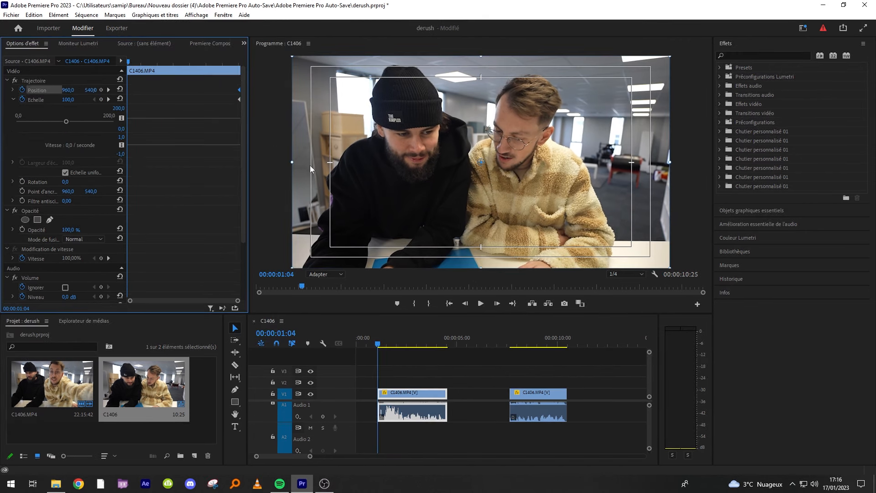
{"action": "left_click_drag", "start_coordinate": [291, 161], "coordinate": [273, 161]}
{"action": "left_click_drag", "start_coordinate": [385, 168], "coordinate": [400, 176]}
{"action": "left_click", "coordinate": [163, 81]}
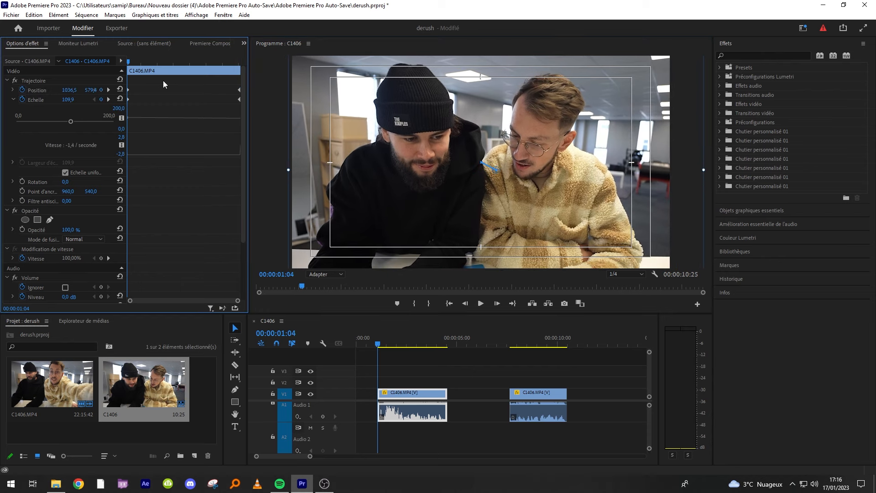
- Apply Progressif temporal interpolation to the ending Position and Scale keyframes of the zoom-out
{"action": "left_click_drag", "start_coordinate": [198, 82], "coordinate": [254, 115]}
{"action": "right_click", "coordinate": [239, 93]}
{"action": "mouse_move", "coordinate": [293, 164]}
{"action": "left_click", "coordinate": [365, 219]}
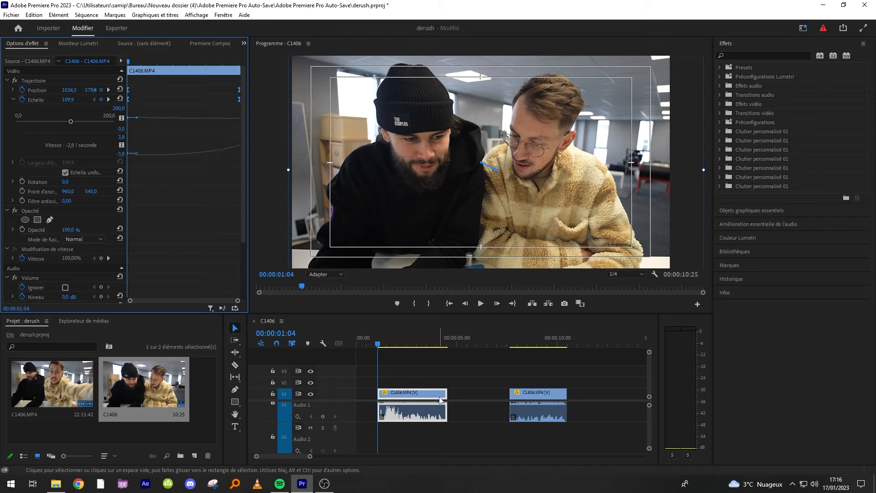
- Play back the eased zoom-out on the first clip
{"action": "left_click", "coordinate": [459, 371]}
{"action": "key", "text": "space"}
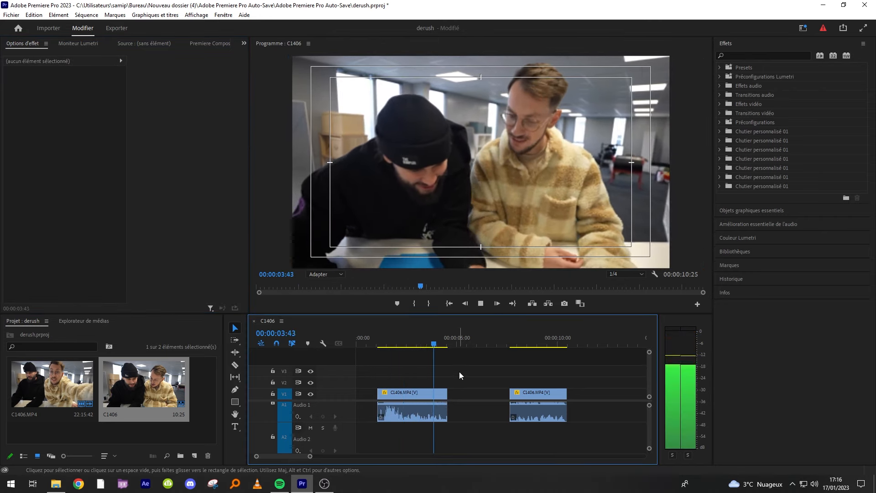
{"action": "key", "text": "space"}
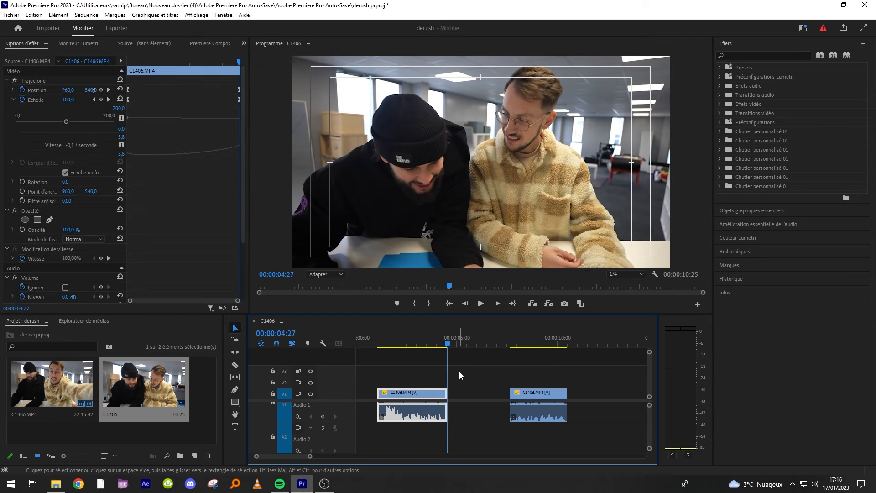
- Select the first clip and preview about its first second to find where the zoom should land
{"action": "left_click", "coordinate": [459, 371]}
{"action": "key", "text": "minus"}
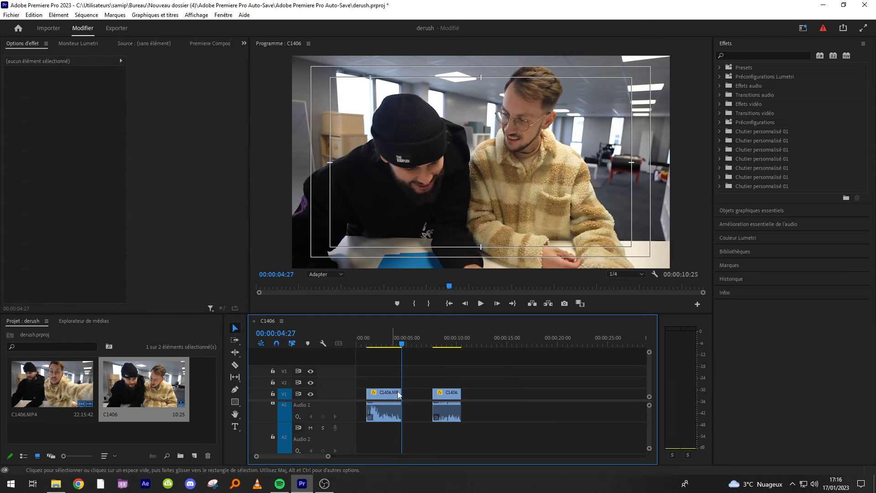
{"action": "left_click", "coordinate": [380, 395]}
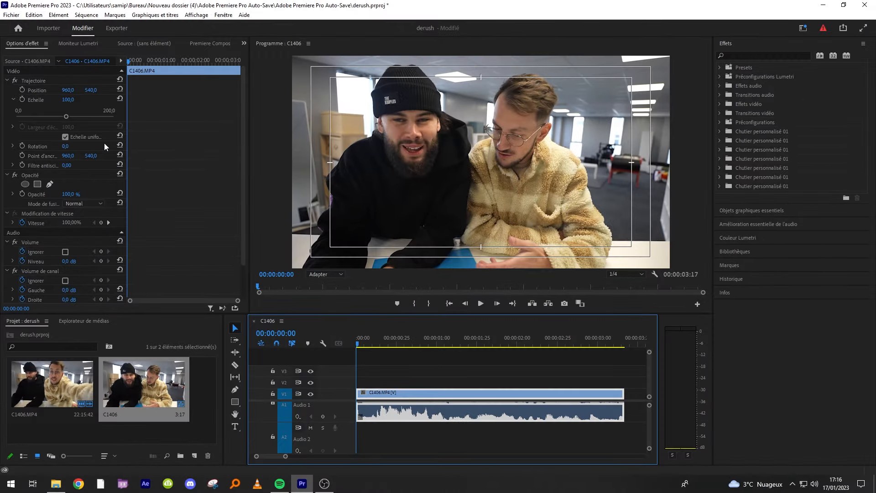
{"action": "key", "text": "space"}
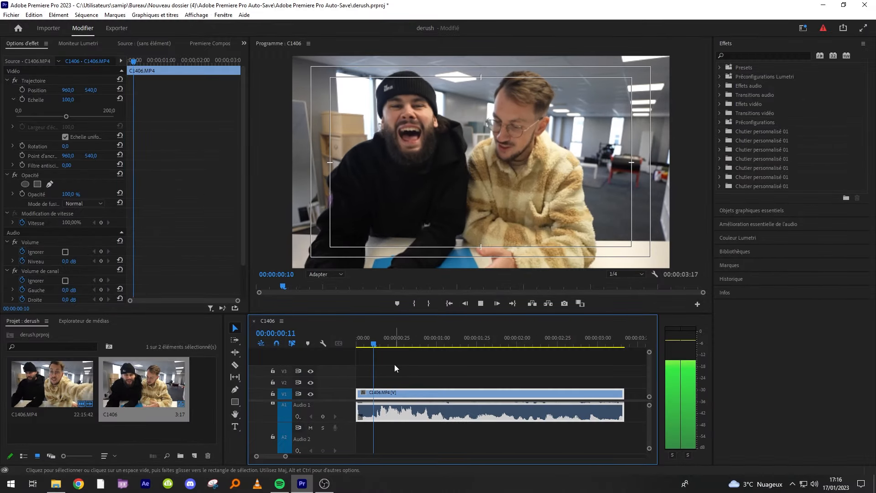
{"action": "key", "text": "space"}
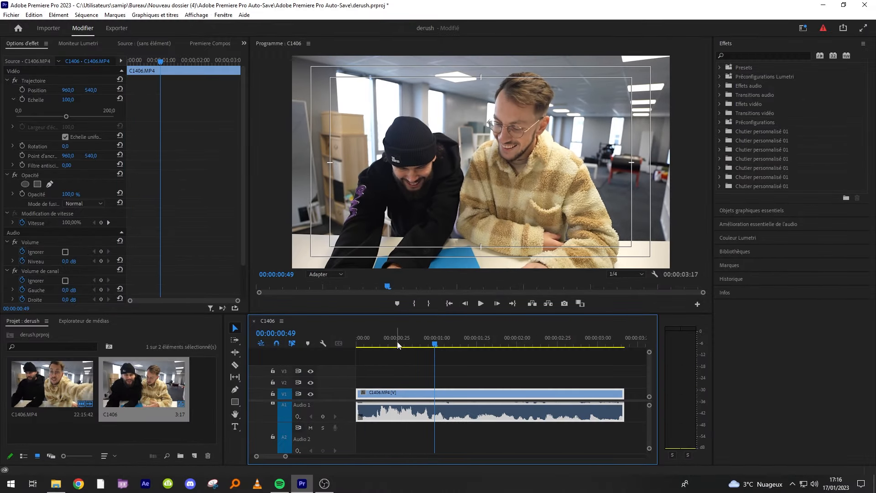
- Keyframe a zoom-in from the clip's start to scale about 120,3 and position about 1103,8, 500 at 00:00:00:42
{"action": "key", "text": "Home"}
{"action": "left_click", "coordinate": [22, 90]}
{"action": "left_click", "coordinate": [22, 100]}
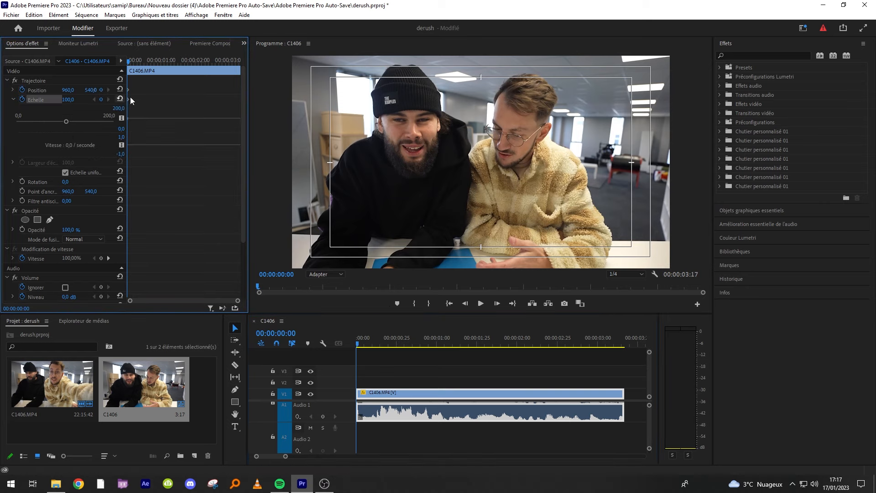
{"action": "left_click_drag", "start_coordinate": [134, 63], "coordinate": [155, 61]}
{"action": "left_click", "coordinate": [51, 90]}
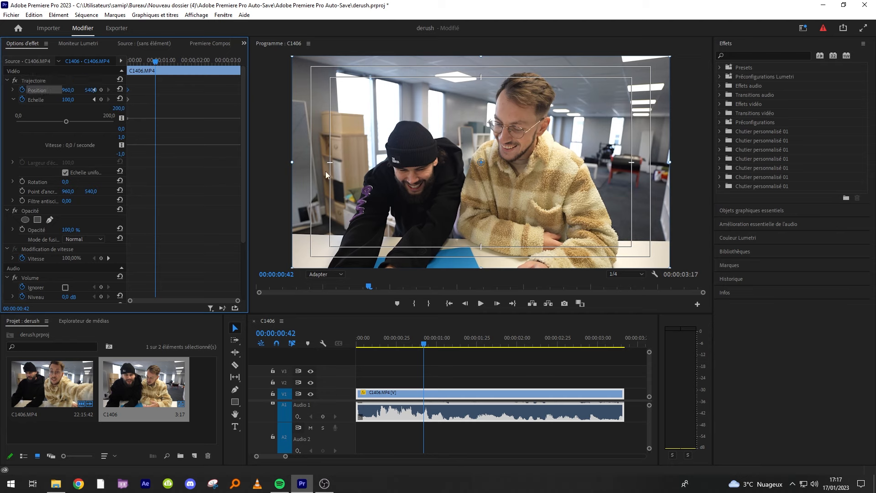
{"action": "left_click_drag", "start_coordinate": [293, 161], "coordinate": [260, 162]}
{"action": "left_click_drag", "start_coordinate": [336, 176], "coordinate": [361, 168]}
- Apply Progressif temporal interpolation to the four keyframes of the short zoom-in
{"action": "left_click_drag", "start_coordinate": [174, 108], "coordinate": [121, 88]}
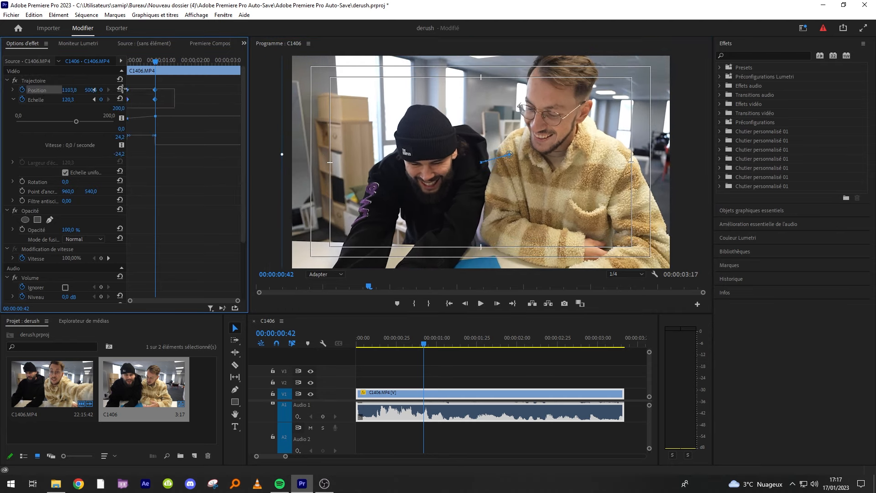
{"action": "right_click", "coordinate": [157, 108]}
{"action": "mouse_move", "coordinate": [195, 176]}
{"action": "left_click", "coordinate": [312, 229]}
- Play back the short eased zoom-in
{"action": "left_click", "coordinate": [466, 361]}
{"action": "key", "text": "space"}
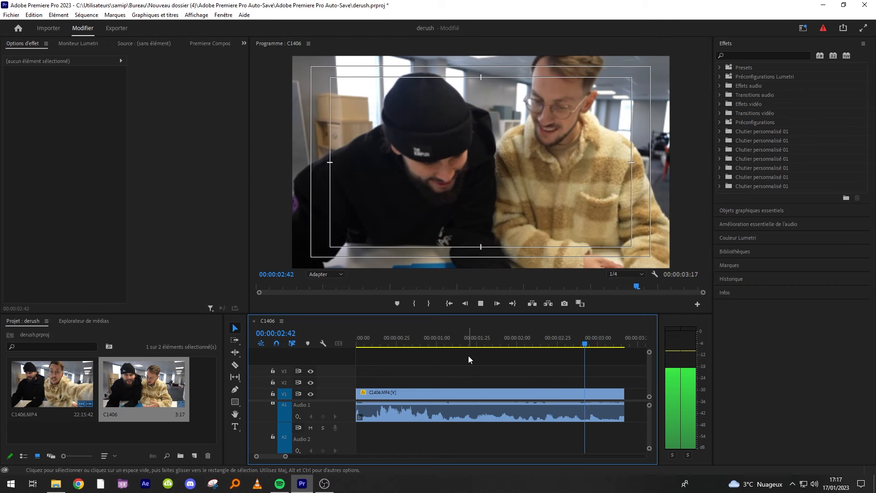
{"action": "key", "text": "space"}
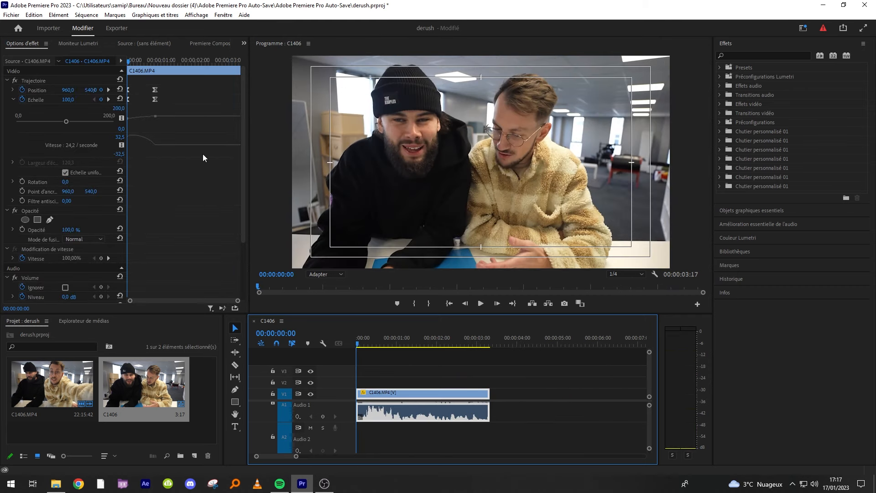
- Place Position and Scale keyframes at 100 about one second into the clip and enlarge the frame at its start for a short zoom-out
{"action": "left_click_drag", "start_coordinate": [128, 61], "coordinate": [158, 63]}
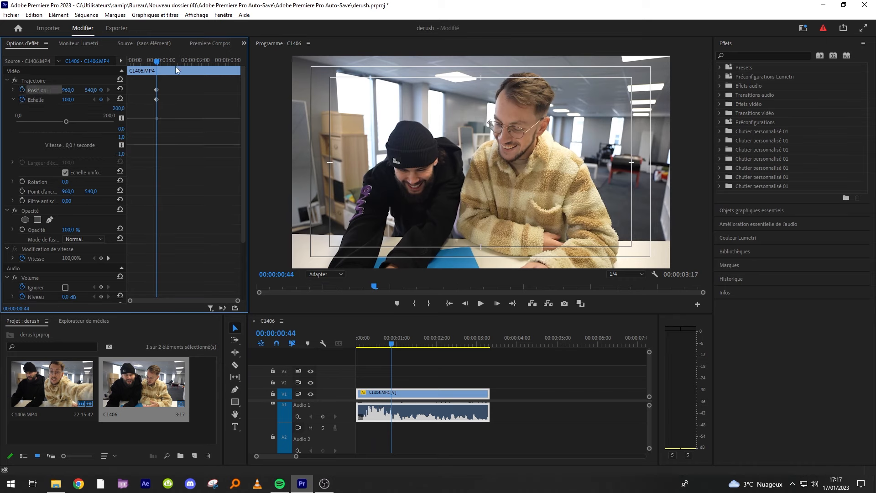
{"action": "key", "text": "Home"}
{"action": "left_click", "coordinate": [22, 99]}
{"action": "left_click_drag", "start_coordinate": [127, 93], "coordinate": [163, 98]}
{"action": "left_click", "coordinate": [42, 91]}
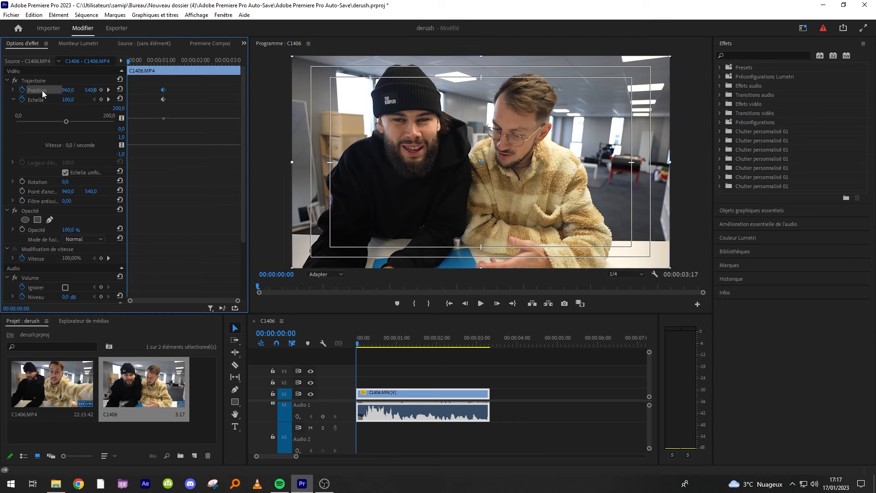
{"action": "left_click", "coordinate": [45, 92]}
{"action": "left_click_drag", "start_coordinate": [292, 162], "coordinate": [320, 164]}
- Apply Progressif temporal interpolation to all keyframes of the short zoom-out, then deselect the clip
{"action": "left_click_drag", "start_coordinate": [177, 99], "coordinate": [81, 85]}
{"action": "right_click", "coordinate": [167, 102]}
{"action": "right_click", "coordinate": [162, 99]}
{"action": "mouse_move", "coordinate": [216, 177]}
{"action": "left_click", "coordinate": [309, 228]}
{"action": "left_click", "coordinate": [433, 374]}
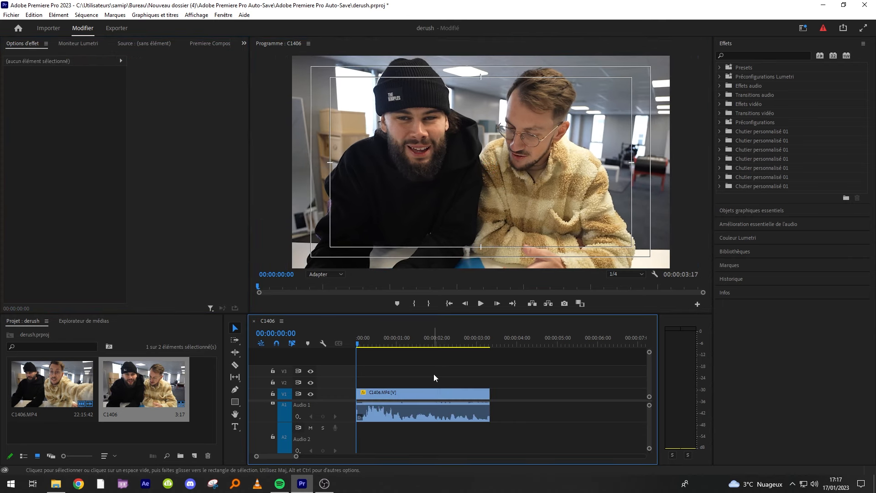
- Play back the eased zoom-out, shorten it by moving its end Position and Scale keyframes slightly earlier, and play it again
{"action": "key", "text": "space"}
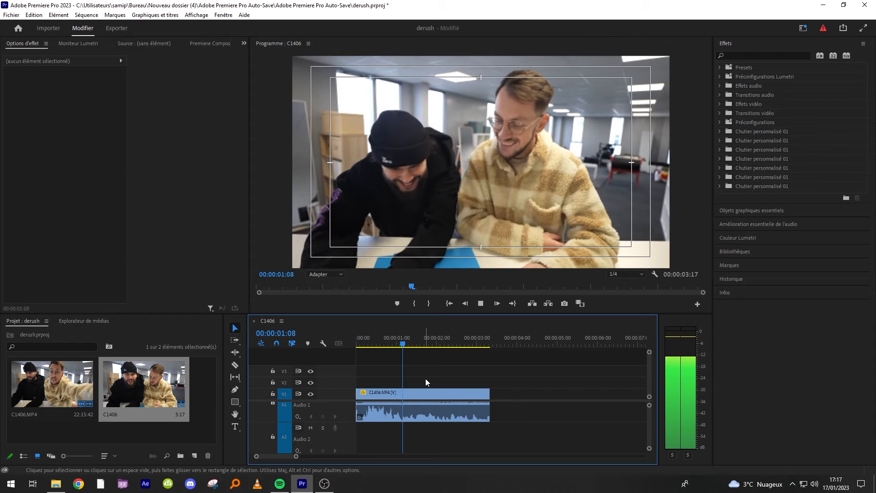
{"action": "left_click", "coordinate": [437, 406]}
{"action": "left_click_drag", "start_coordinate": [159, 85], "coordinate": [176, 106]}
{"action": "left_click_drag", "start_coordinate": [163, 90], "coordinate": [156, 91]}
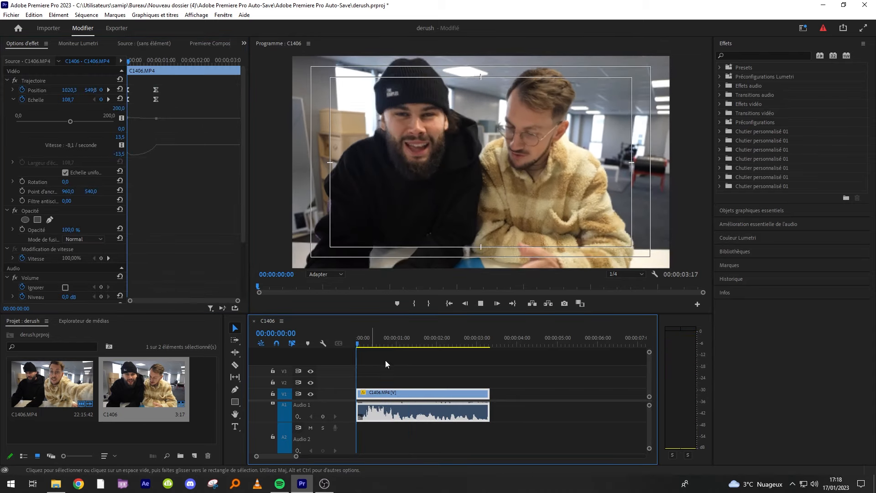
{"action": "key", "text": "space"}
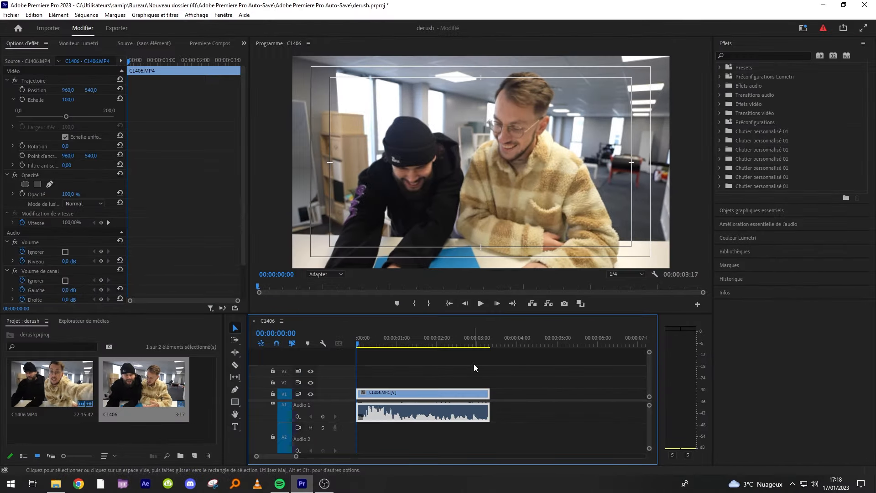
- Play back the clip without keyframes, then cut it in two at 00:00:01:12
{"action": "left_click", "coordinate": [473, 363]}
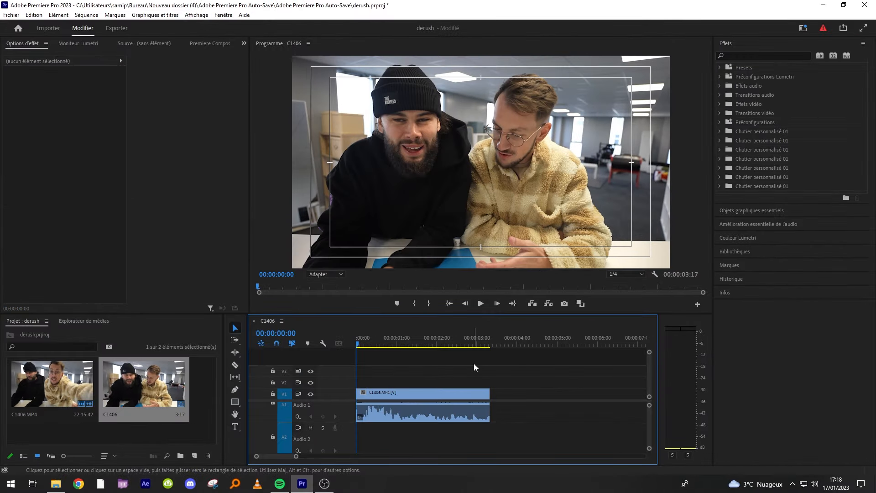
{"action": "key", "text": "space"}
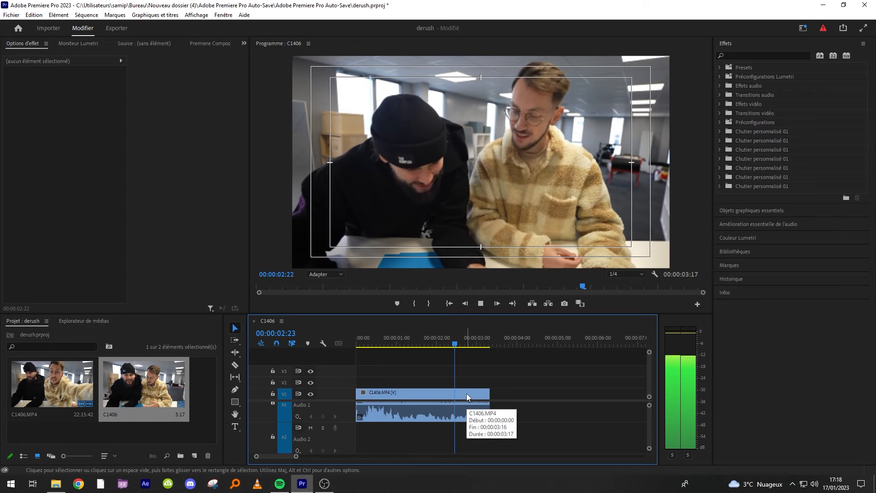
{"action": "left_click", "coordinate": [466, 393]}
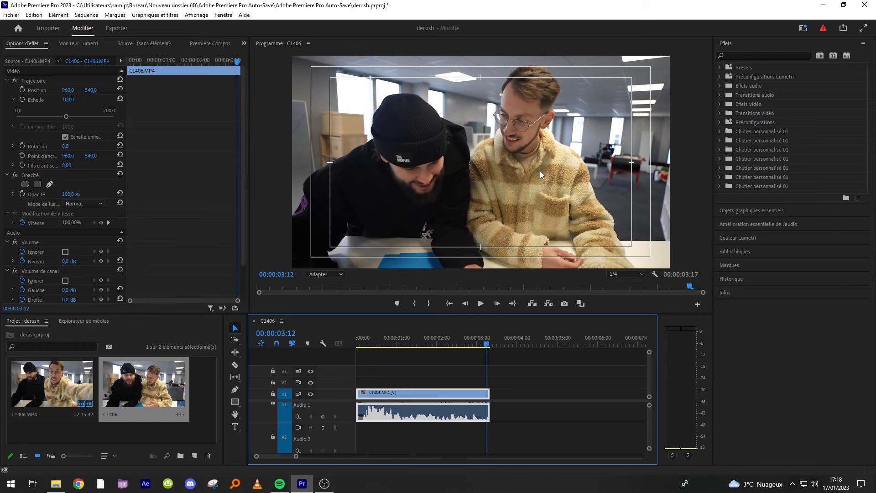
{"action": "left_click_drag", "start_coordinate": [412, 343], "coordinate": [407, 341]}
{"action": "key", "text": "c"}
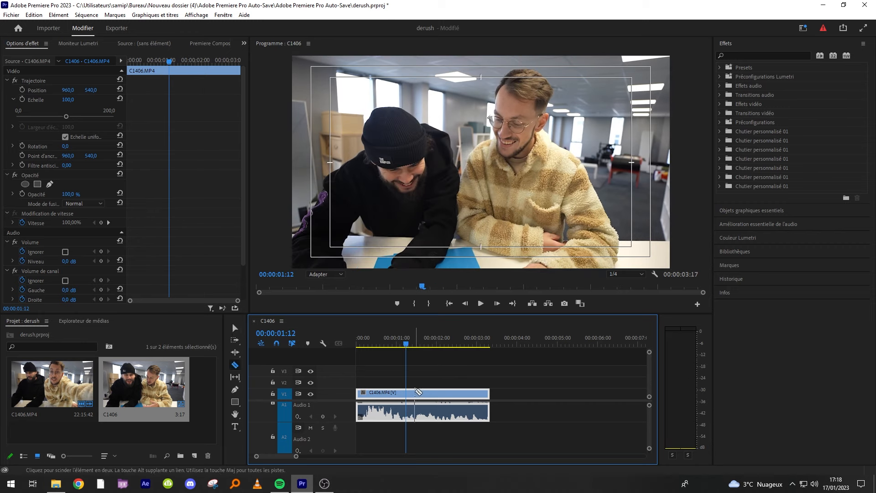
{"action": "left_click", "coordinate": [406, 391]}
{"action": "key", "text": "v"}
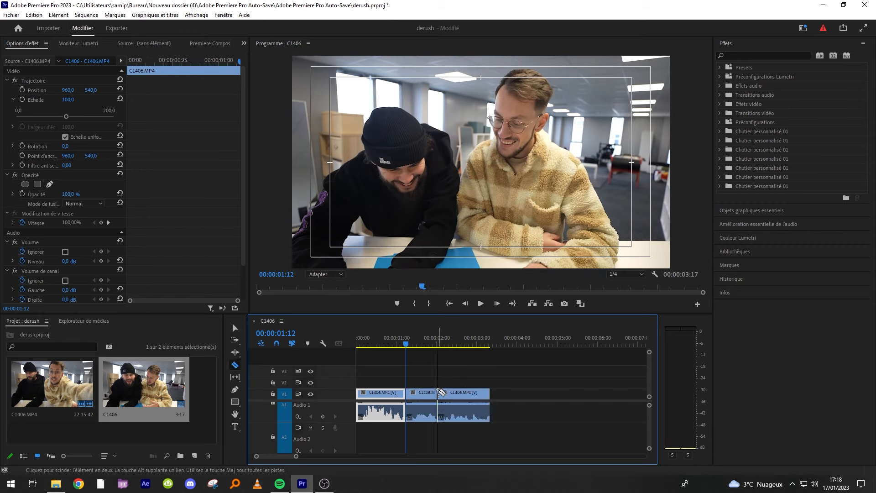
- Enlarge and reposition the frame of the second clip segment for an abrupt cut zoom, then deselect it
{"action": "left_click", "coordinate": [446, 343]}
{"action": "left_click", "coordinate": [40, 92]}
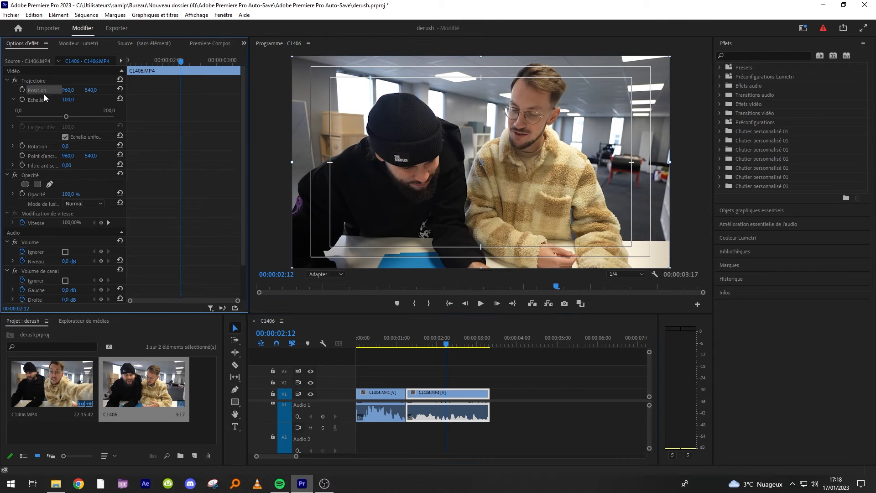
{"action": "left_click_drag", "start_coordinate": [292, 161], "coordinate": [165, 161]}
{"action": "left_click_drag", "start_coordinate": [450, 129], "coordinate": [374, 200]}
{"action": "left_click", "coordinate": [448, 374]}
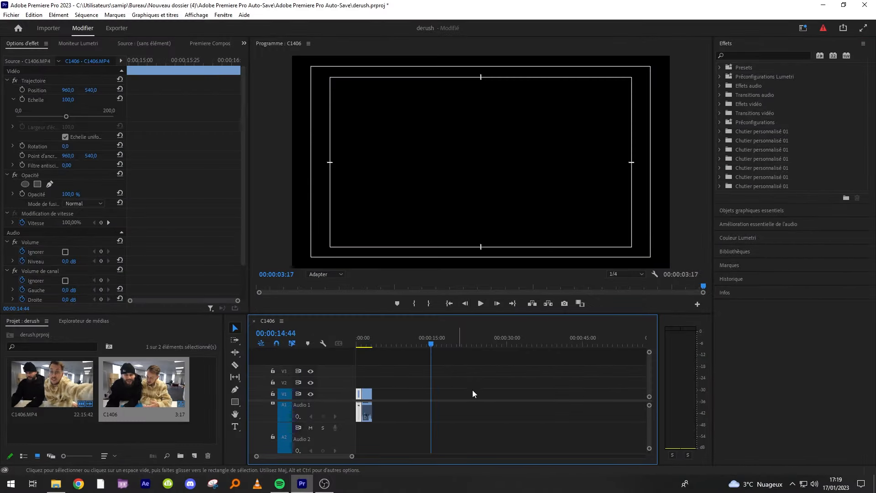
- Extend the clip starting at 00:00:14:44 to about 00:00:23:23, cut it at about 00:00:17:27 and delete the remainder
{"action": "left_click", "coordinate": [433, 397]}
{"action": "left_click_drag", "start_coordinate": [435, 397], "coordinate": [476, 398]}
{"action": "key", "text": "="}
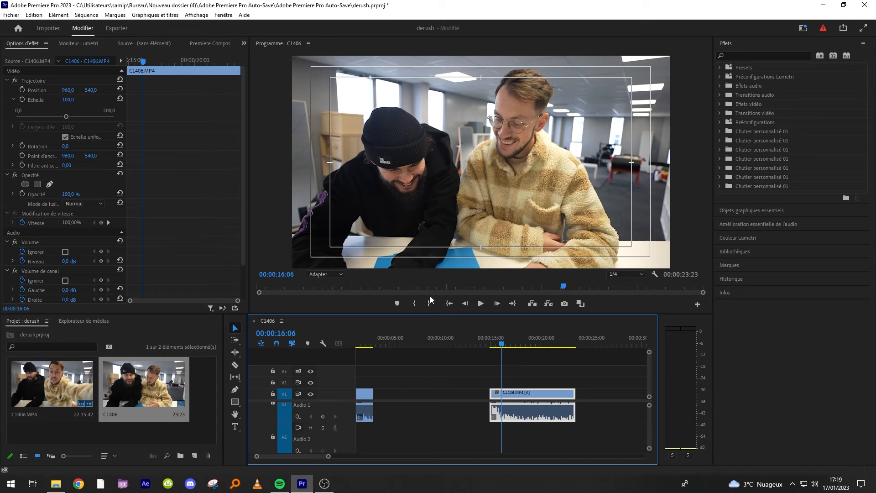
{"action": "left_click", "coordinate": [549, 395]}
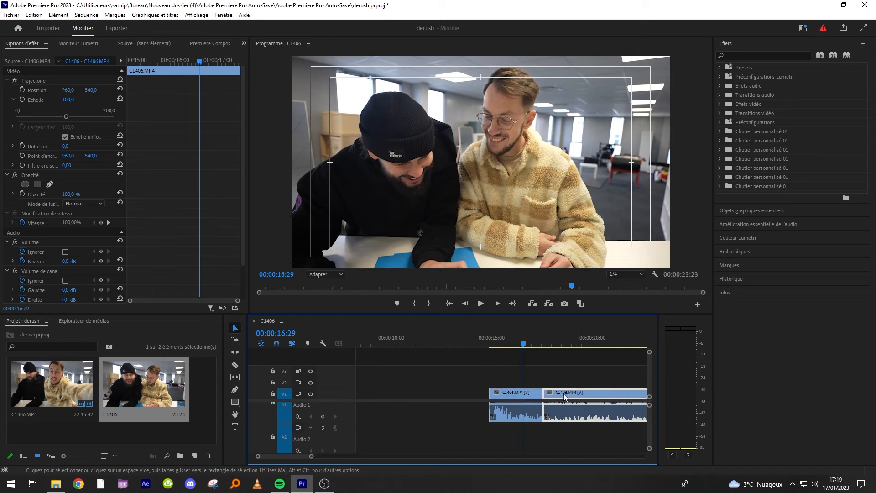
{"action": "key", "text": "Delete"}
- Play back the trimmed clip from its start
{"action": "left_click_drag", "start_coordinate": [499, 344], "coordinate": [490, 344]}
{"action": "key", "text": "space"}
{"action": "key", "text": "="}
{"action": "key", "text": "-"}
{"action": "key", "text": "="}
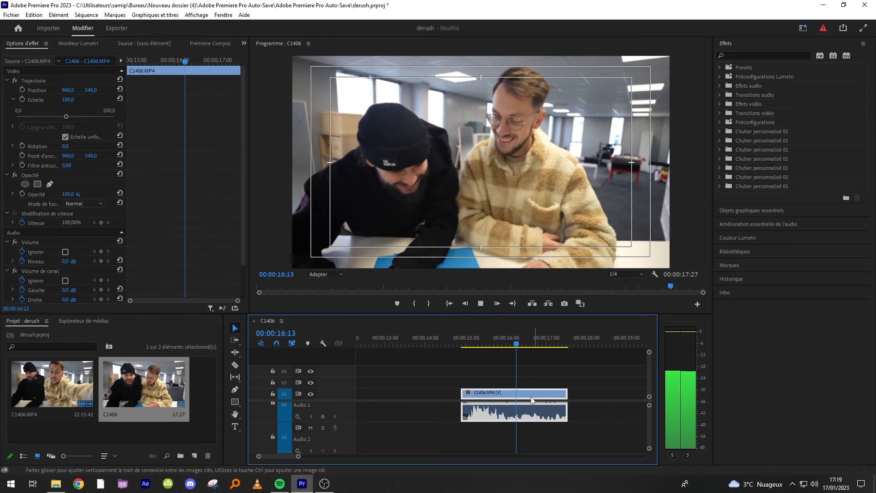
{"action": "key", "text": "space"}
- Add Position and Scale keyframes to the clip, place them at about 00:00:16:12, and set the scale at its start to 116.3
{"action": "left_click", "coordinate": [511, 400]}
{"action": "left_click", "coordinate": [511, 400]}
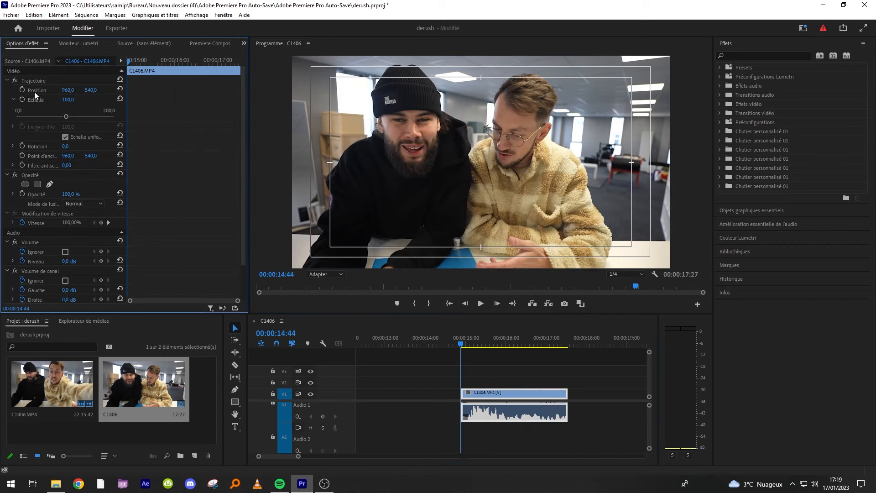
{"action": "left_click", "coordinate": [22, 90]}
{"action": "left_click", "coordinate": [22, 99]}
{"action": "left_click_drag", "start_coordinate": [130, 92], "coordinate": [185, 90]}
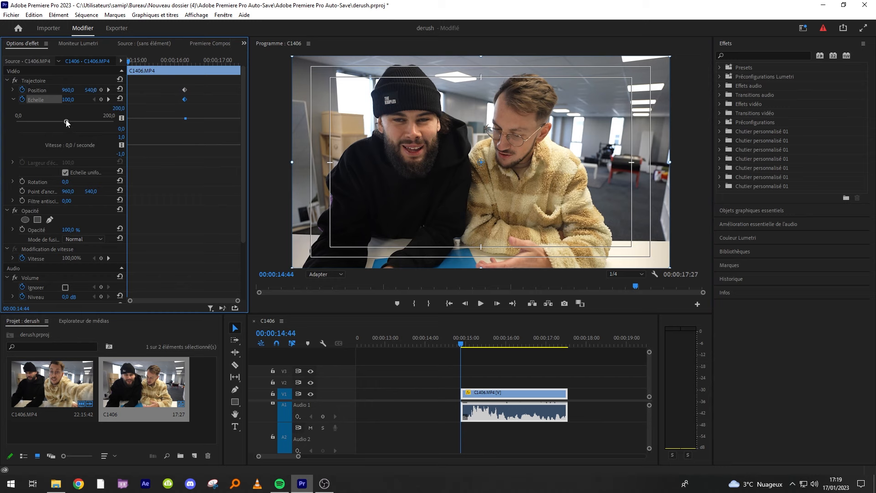
{"action": "left_click_drag", "start_coordinate": [66, 121], "coordinate": [73, 122]}
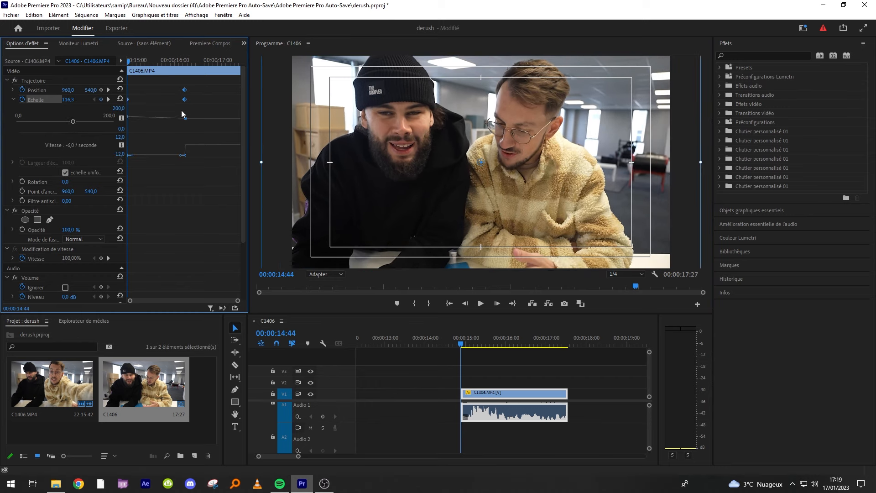
- Apply eased temporal interpolation to the end Position and Scale keyframes and reshape the Scale velocity curve to peak near the start
{"action": "right_click", "coordinate": [184, 97]}
{"action": "mouse_move", "coordinate": [253, 172]}
{"action": "left_click", "coordinate": [305, 225]}
{"action": "left_click_drag", "start_coordinate": [176, 144], "coordinate": [157, 145]}
{"action": "left_click", "coordinate": [208, 127]}
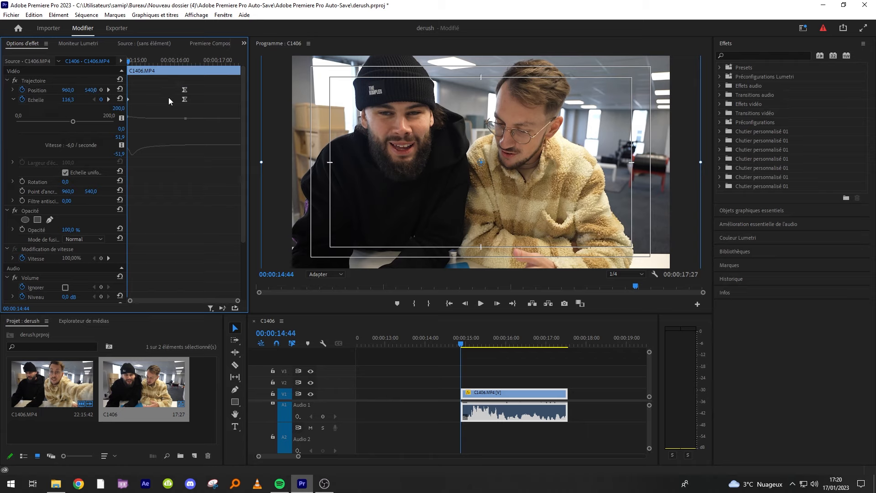
- Play back the zoom-out with the reshaped velocity curve, both with the clip selected and deselected
{"action": "key", "text": "space"}
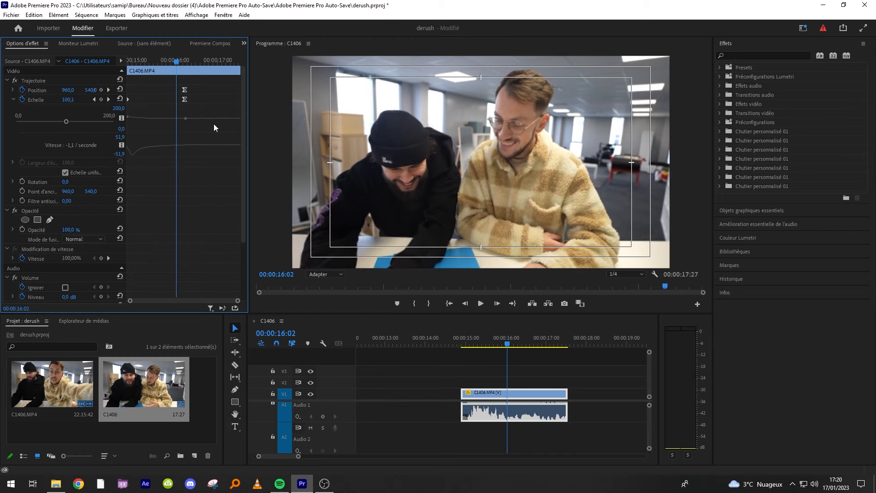
{"action": "key", "text": "space"}
{"action": "left_click", "coordinate": [510, 371]}
{"action": "key", "text": "space"}
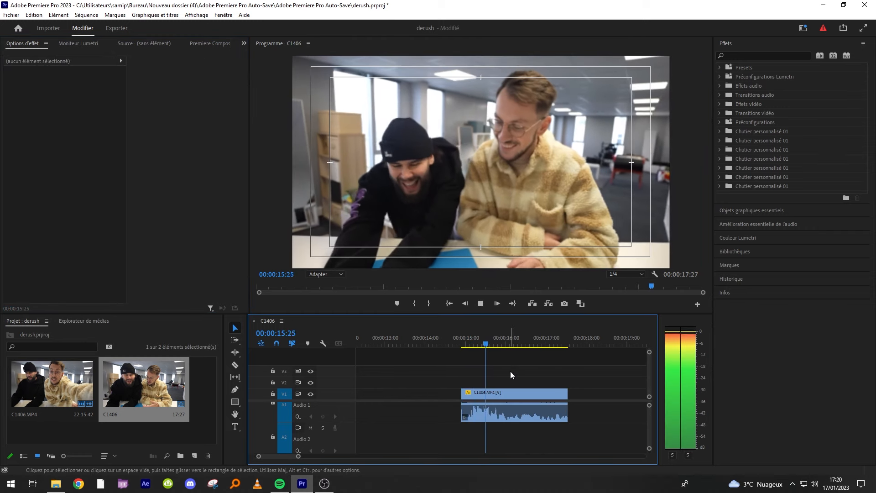
{"action": "key", "text": "space"}
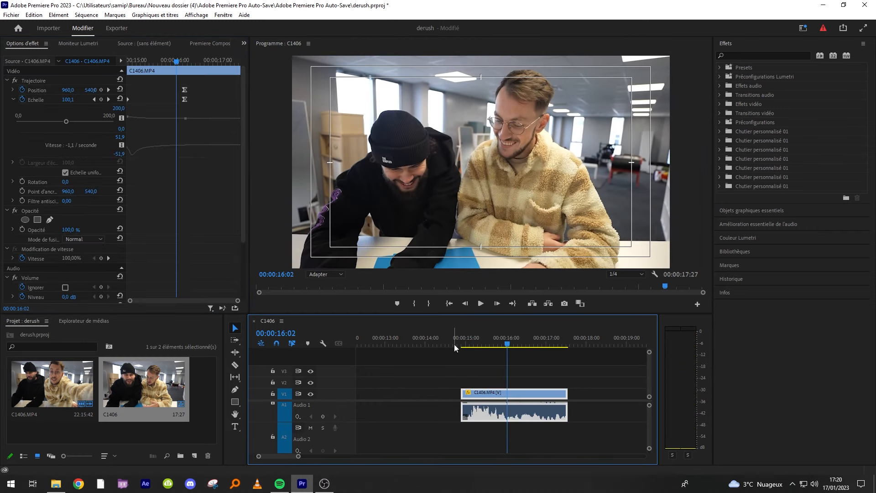